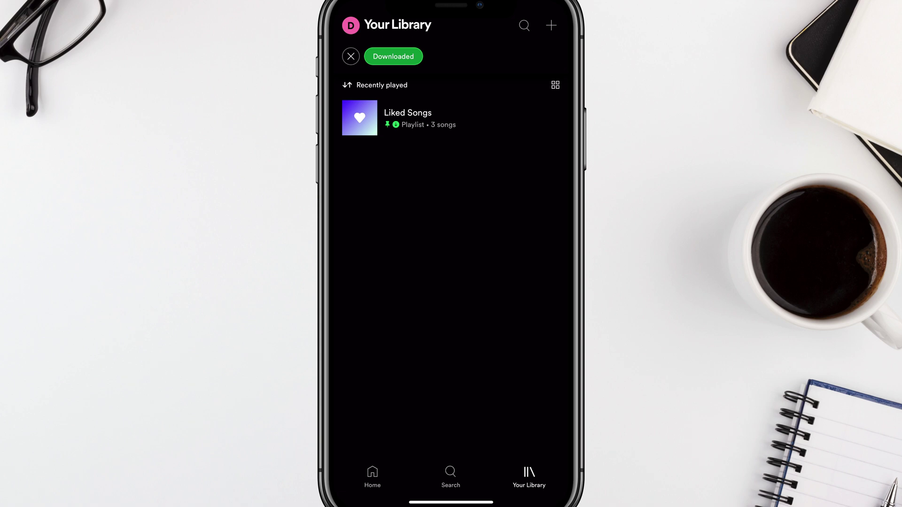
Step: Show the full library, open Liked Songs and remove its three songs from downloads
left_click(351, 57)
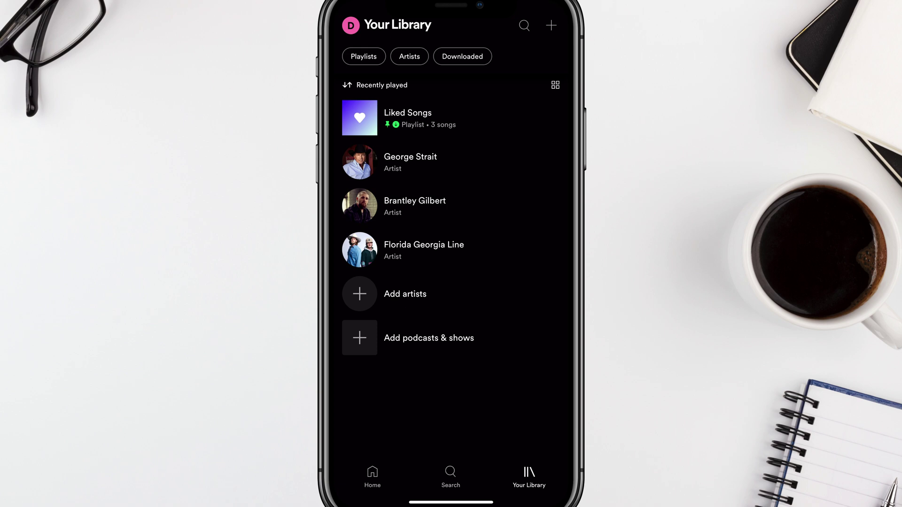
left_click(407, 117)
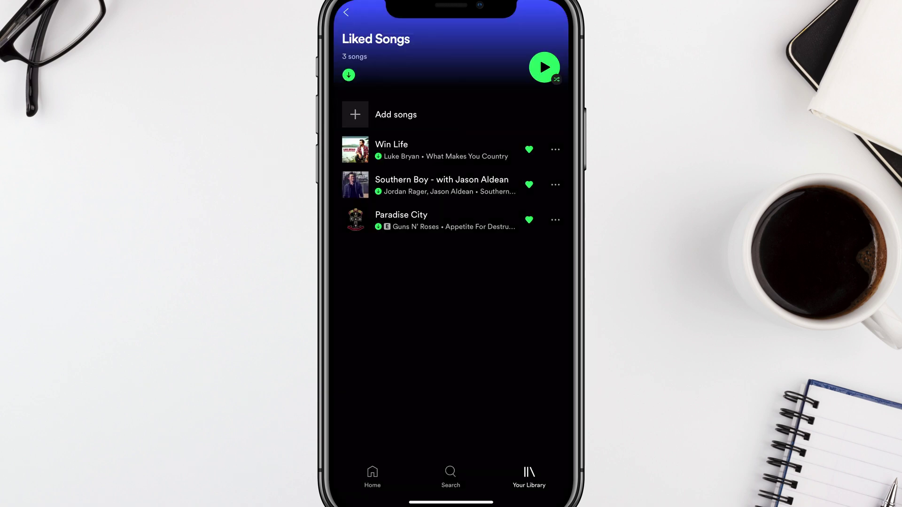
left_click(348, 75)
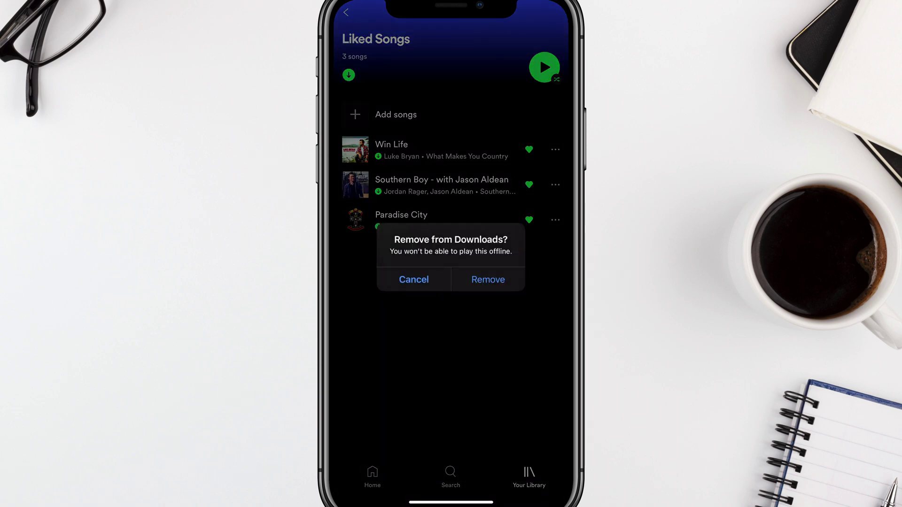
left_click(488, 279)
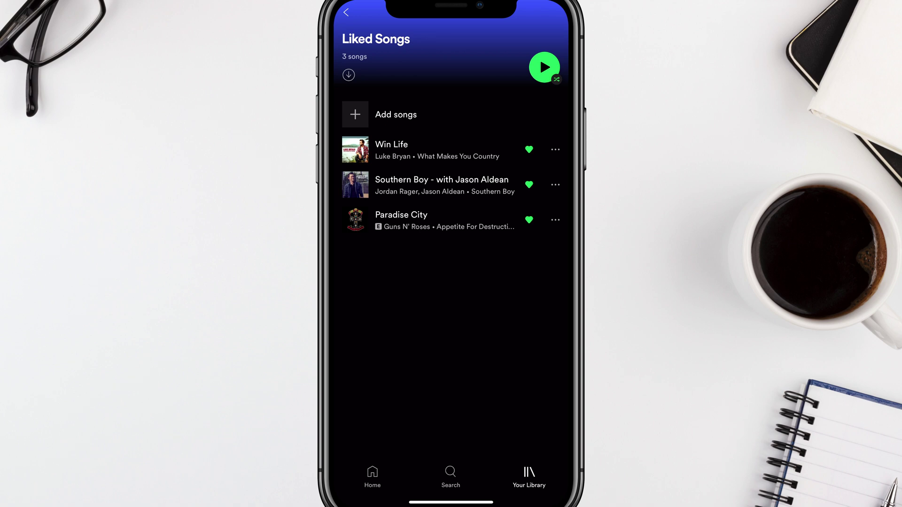
Step: Re-download Liked Songs, then reopen it from the Downloaded-only library view
left_click(348, 75)
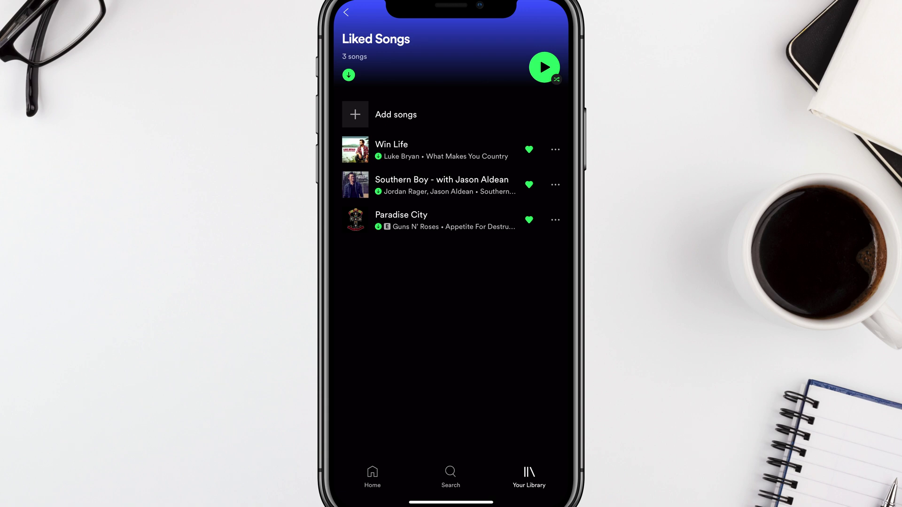
left_click(345, 12)
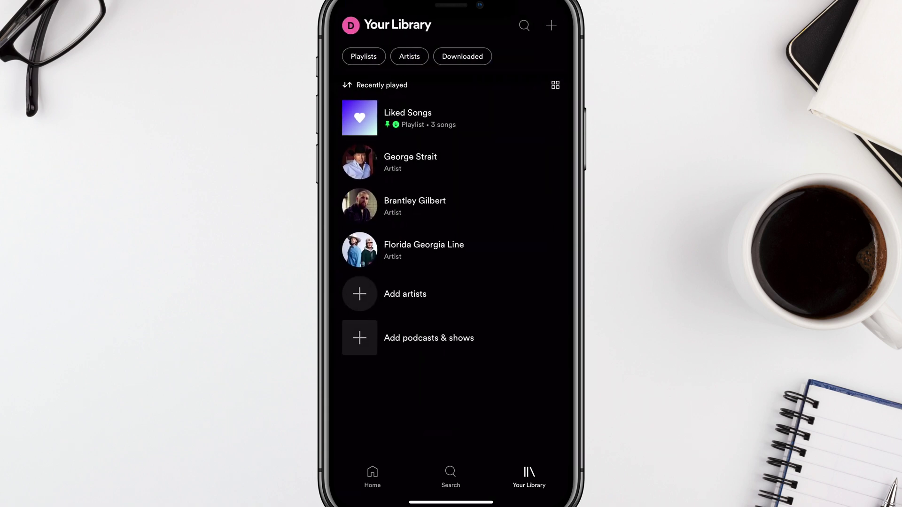
left_click(462, 56)
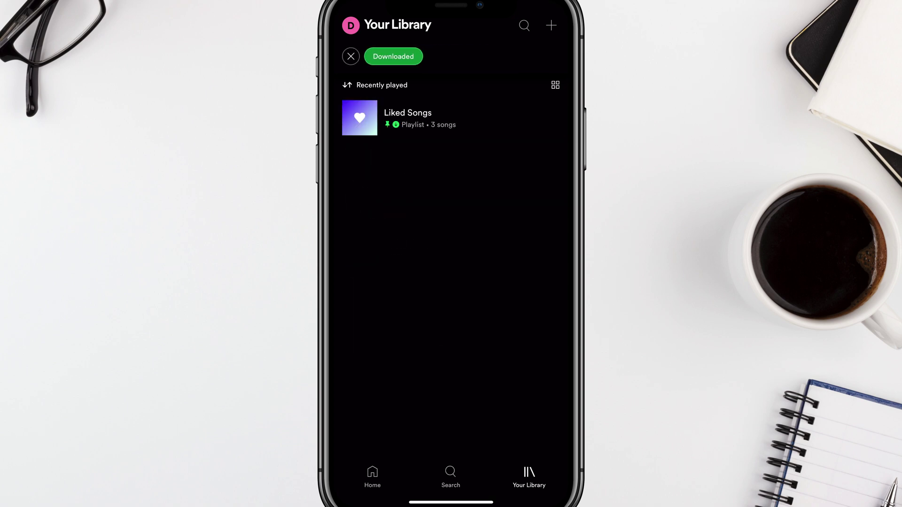
left_click(408, 117)
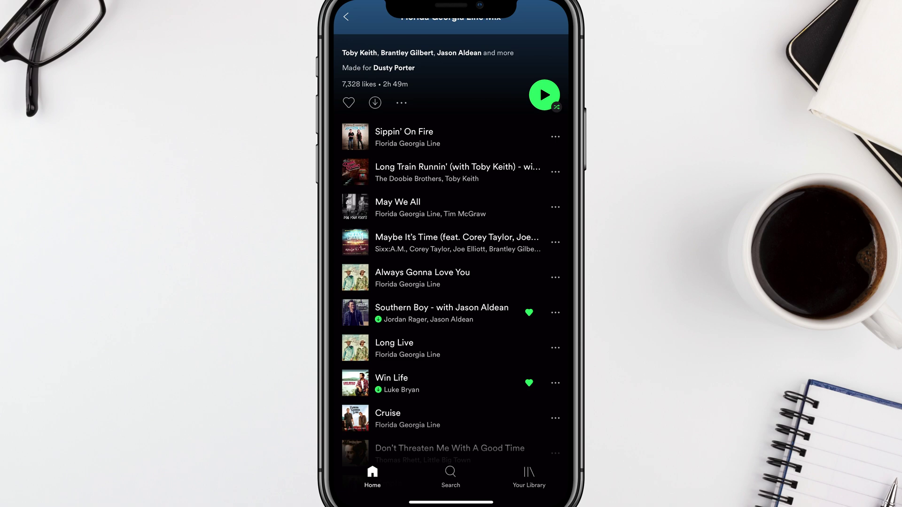
Step: Like 'Maybe It's Time' and 'Always Gonna Love You' so Liked Songs holds five songs
left_click(555, 242)
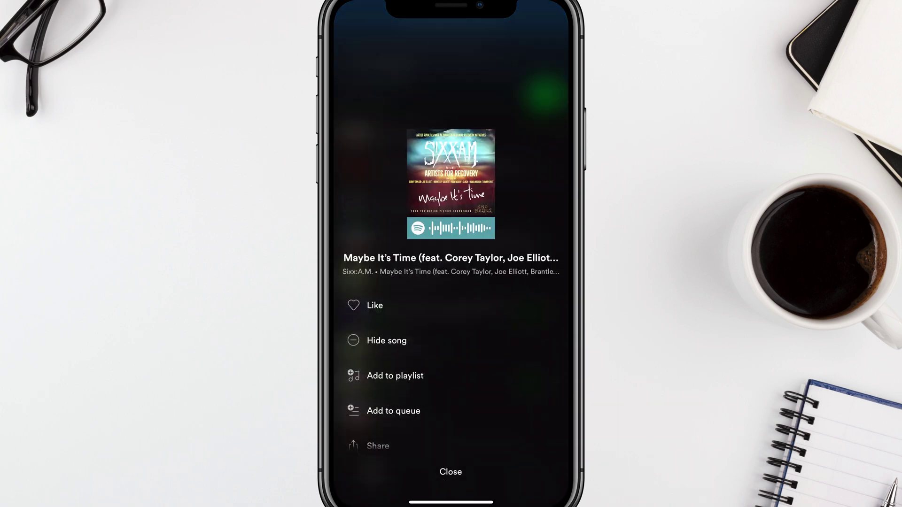
left_click(449, 469)
left_click(555, 277)
left_click(376, 308)
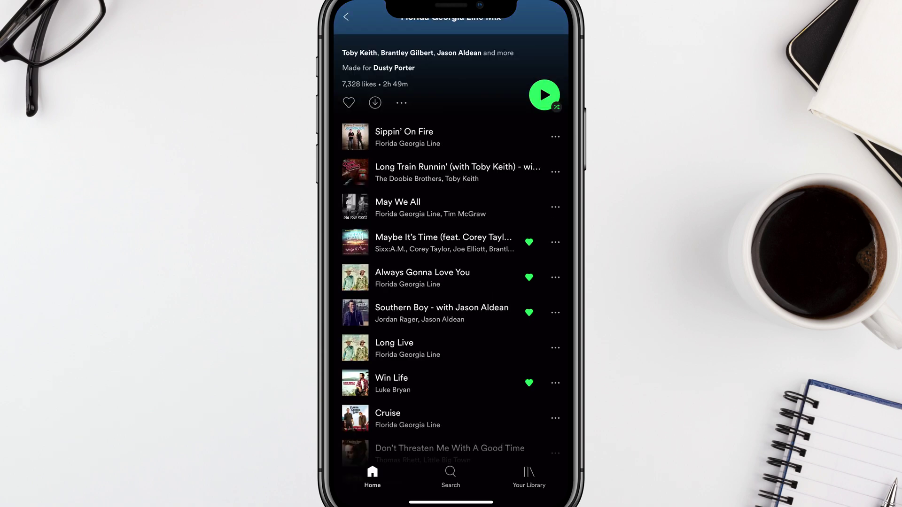
Step: Save the Florida Georgia Line Mix to the library
scroll(451, 281, "down", 3)
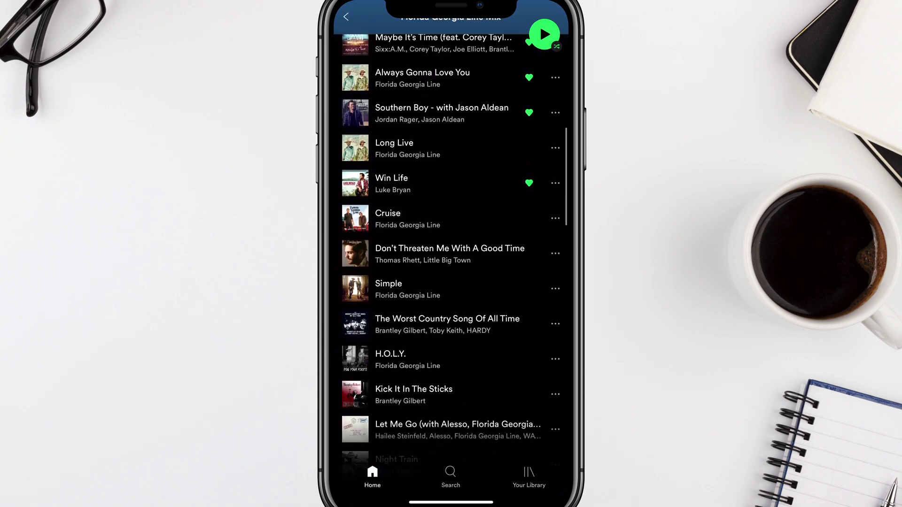
scroll(451, 282, "up", 5)
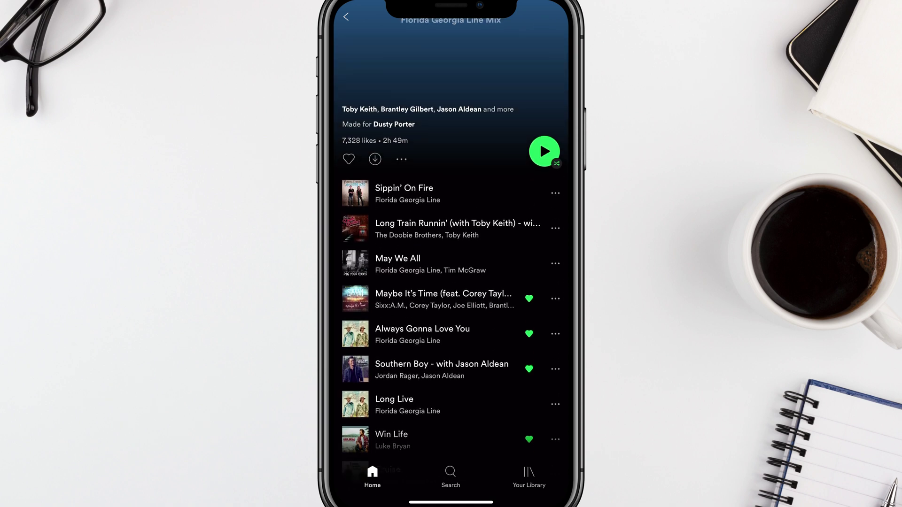
scroll(451, 282, "down", 1)
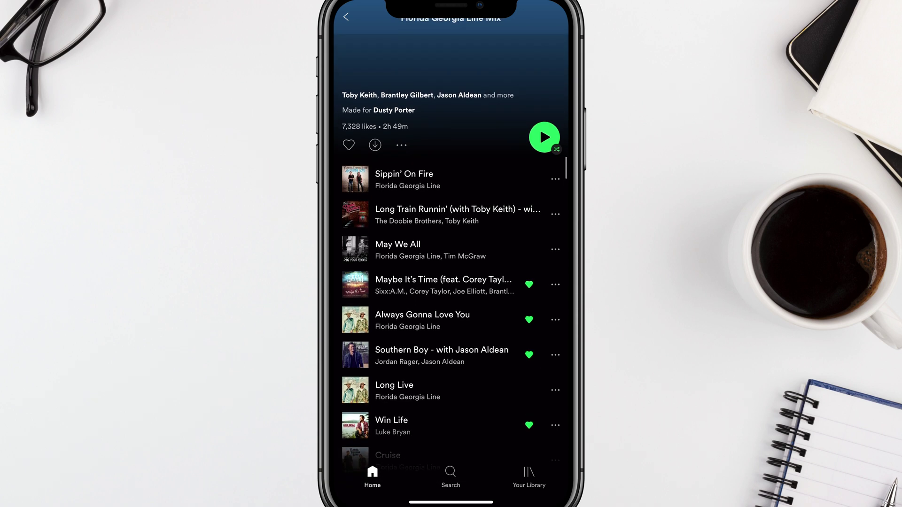
scroll(451, 282, "up", 2)
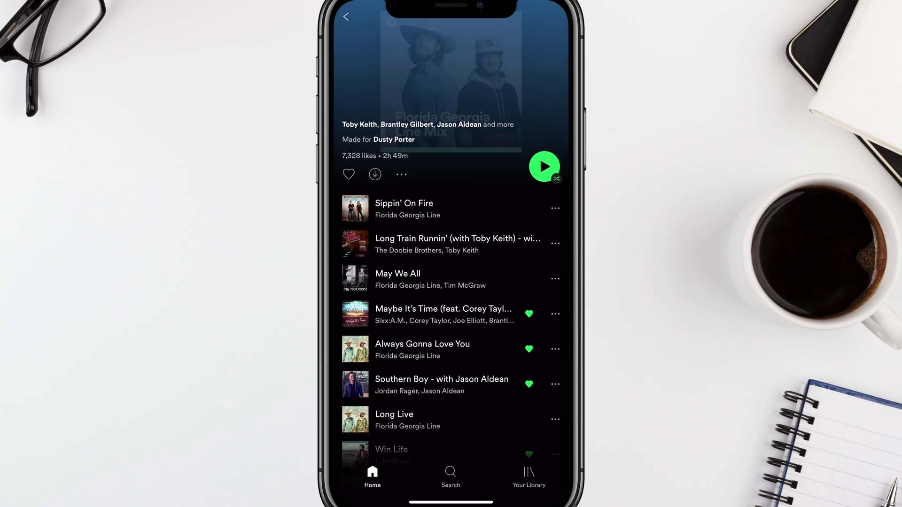
left_click(375, 174)
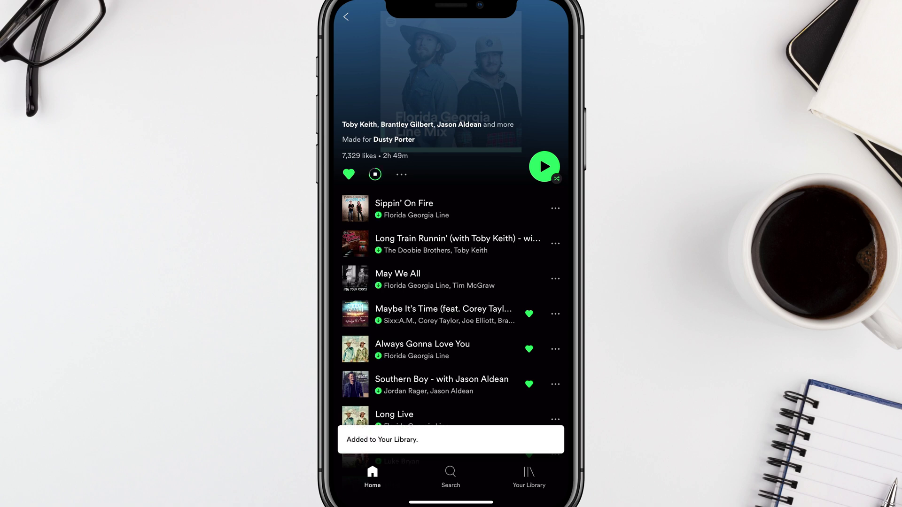
scroll(451, 282, "down", 5)
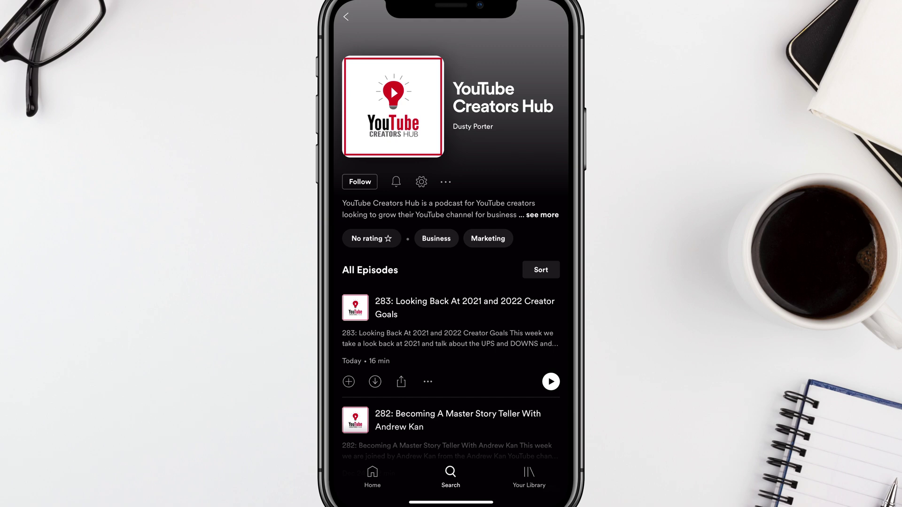
Step: Save and download YouTube Creators Hub episodes 283 and 281, then return to Your Library
scroll(451, 235, "down", 3)
scroll(451, 235, "up", 3)
scroll(451, 234, "down", 3)
scroll(451, 235, "up", 2)
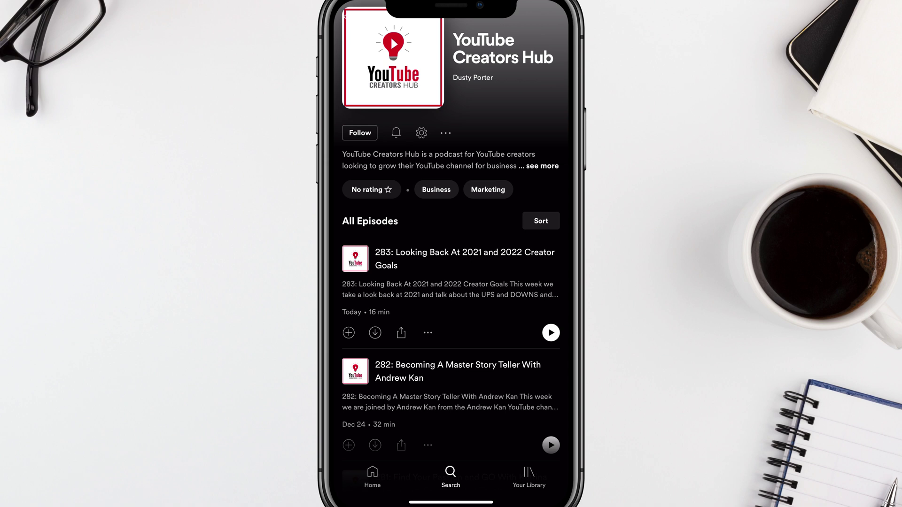
left_click(375, 333)
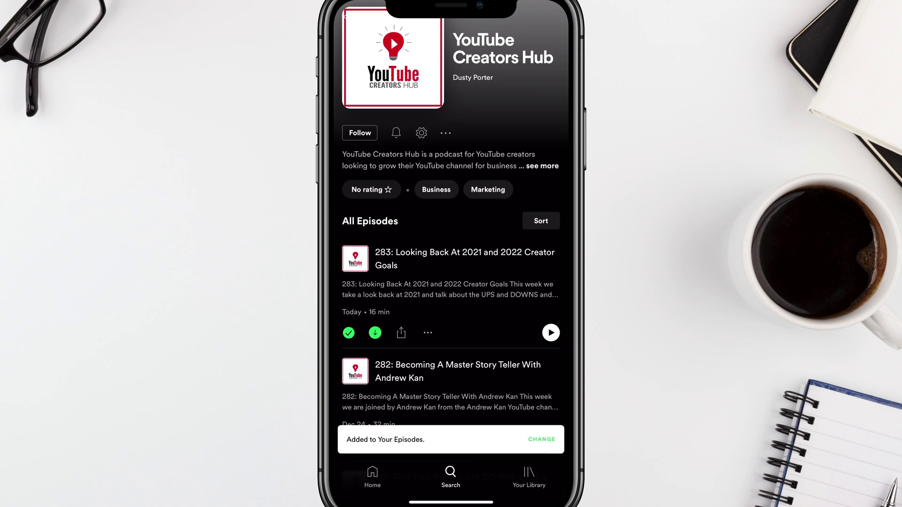
scroll(451, 253, "down", 3)
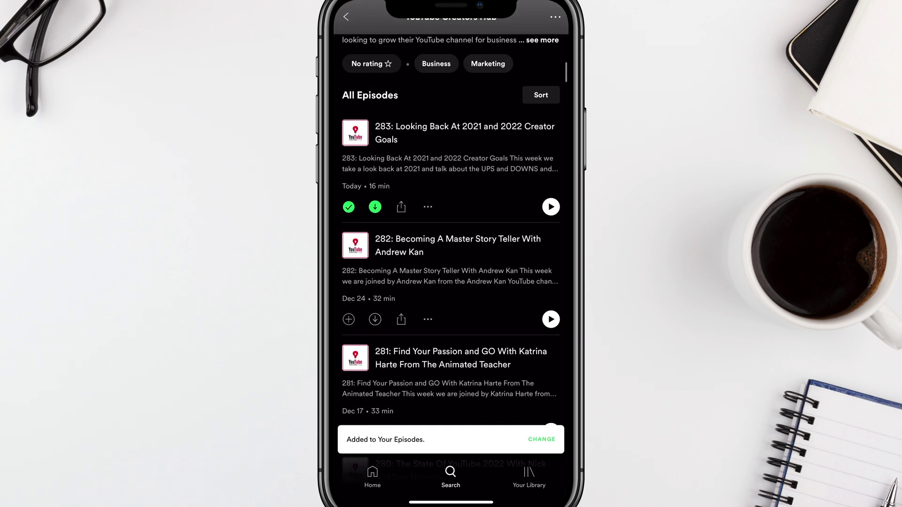
scroll(451, 254, "down", 3)
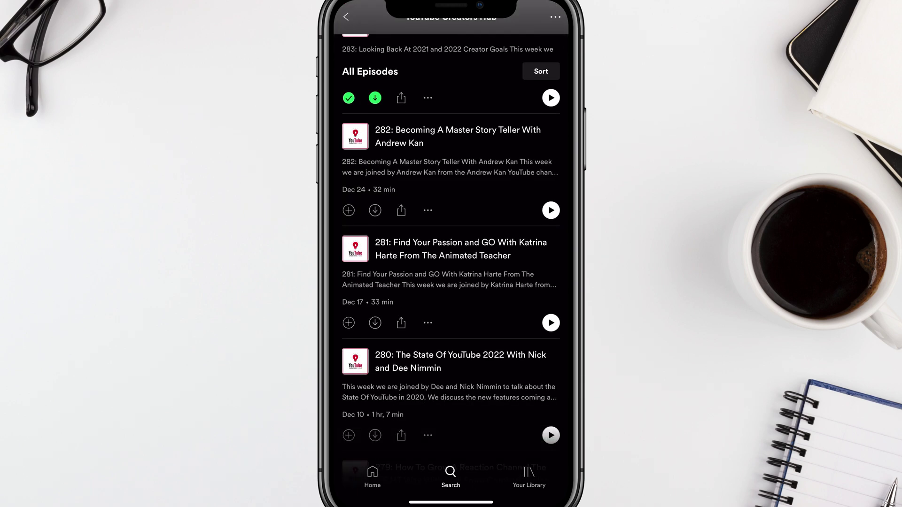
left_click(375, 322)
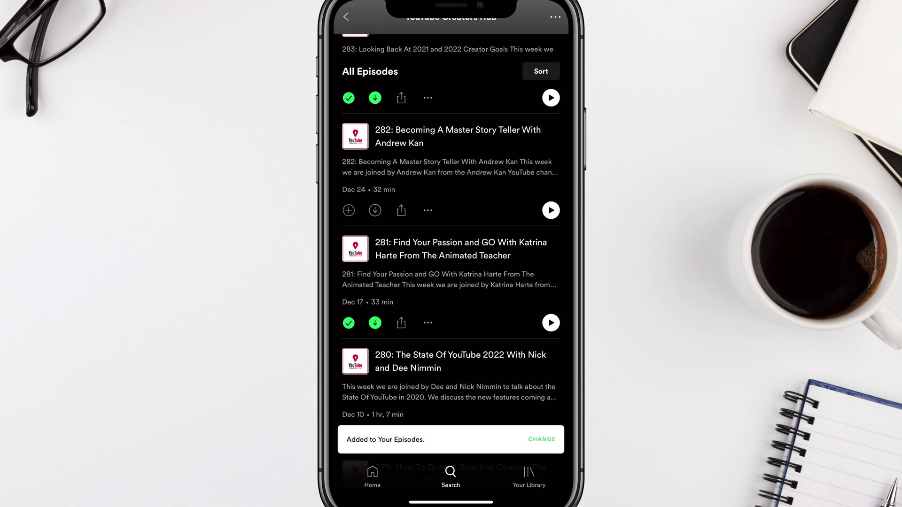
left_click(529, 477)
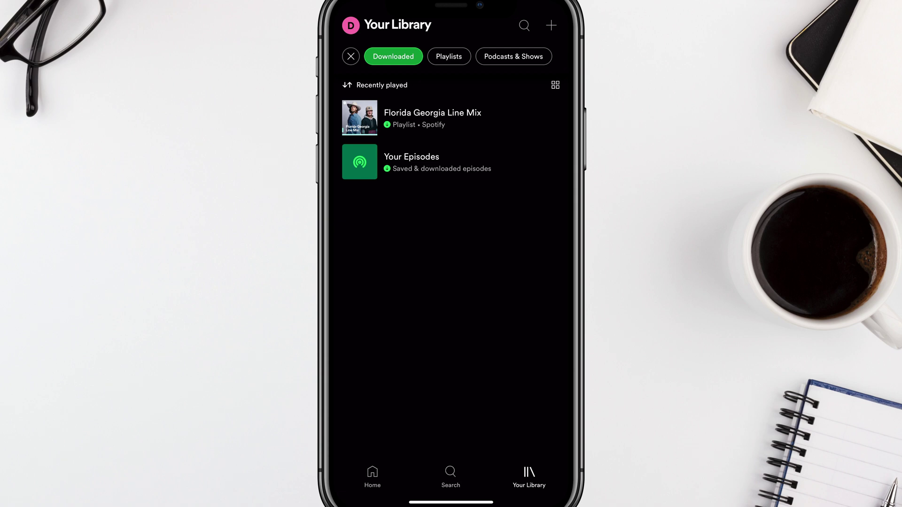
Step: Clear the Downloaded filter, filter to Podcasts & Shows, and open Your Episodes
left_click(350, 56)
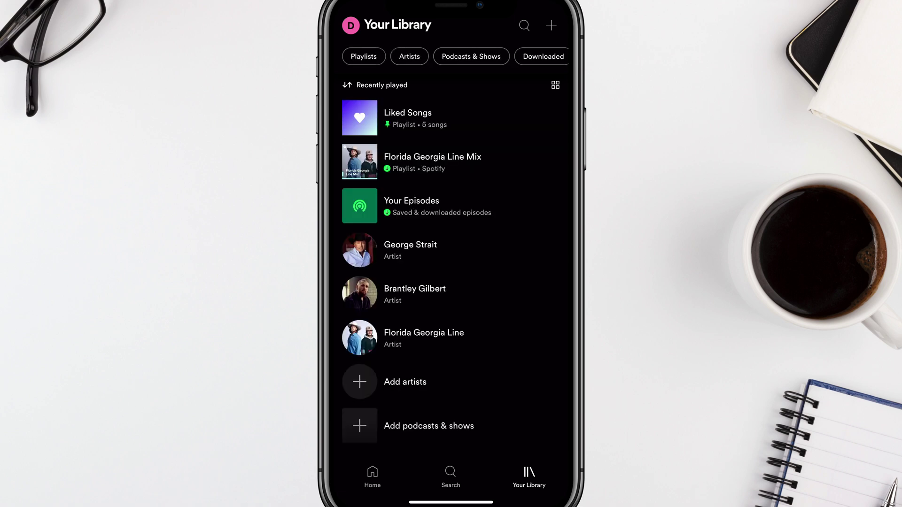
scroll(451, 56, "right", 3)
scroll(451, 56, "left", 3)
scroll(451, 56, "right", 2)
scroll(451, 56, "left", 2)
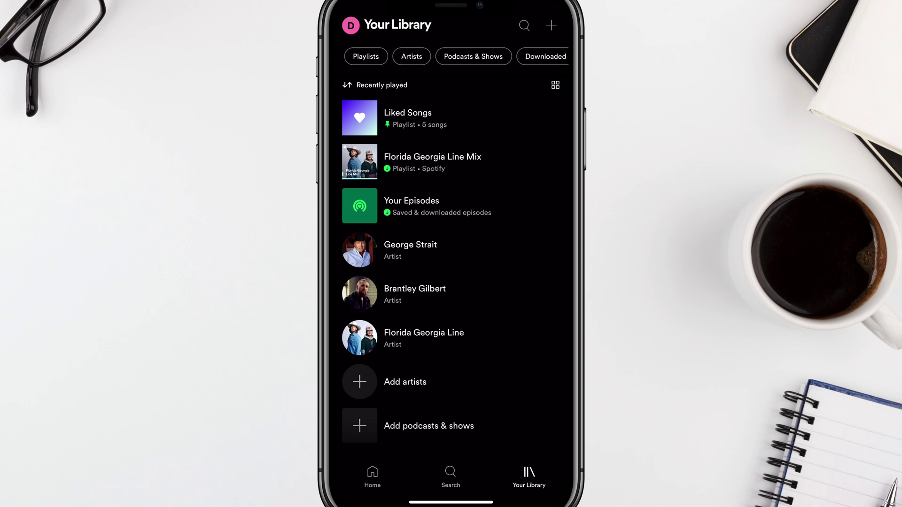
left_click(471, 56)
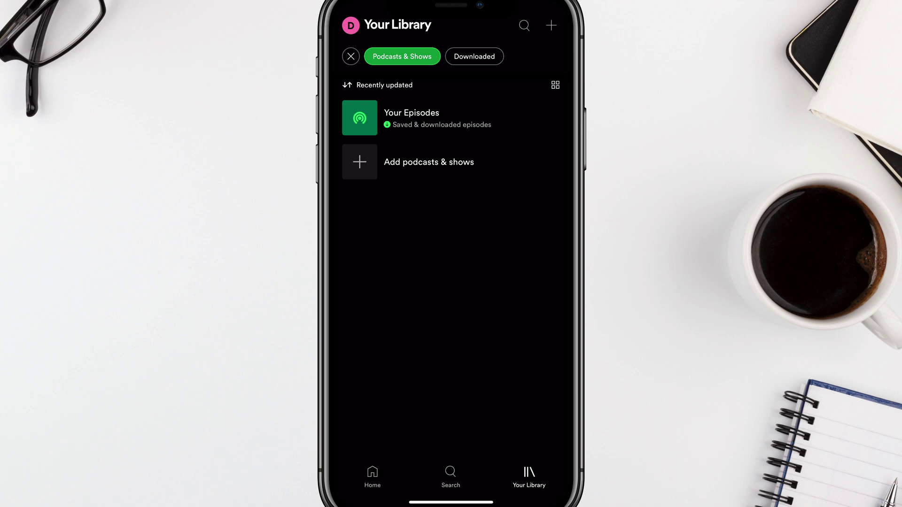
left_click(411, 117)
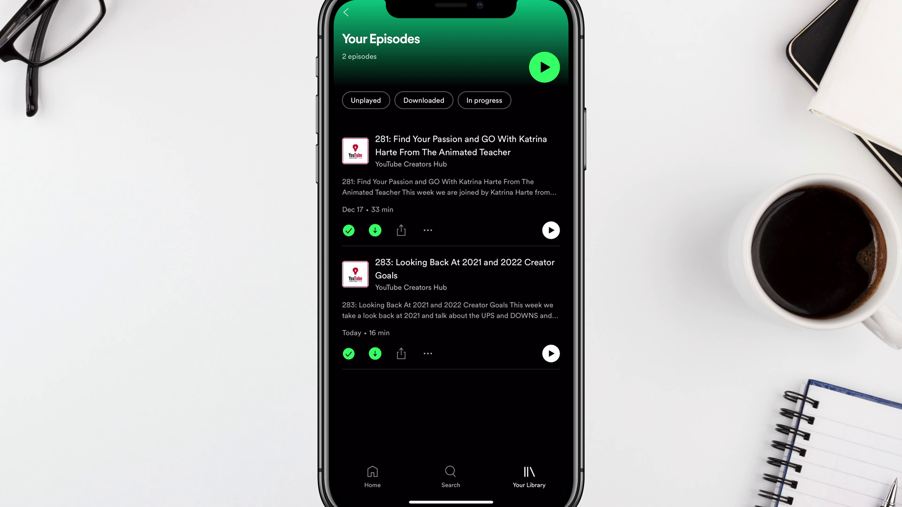
Step: Pick The Ramsey Show from the Choose podcasts list and add it to the library
left_click(347, 12)
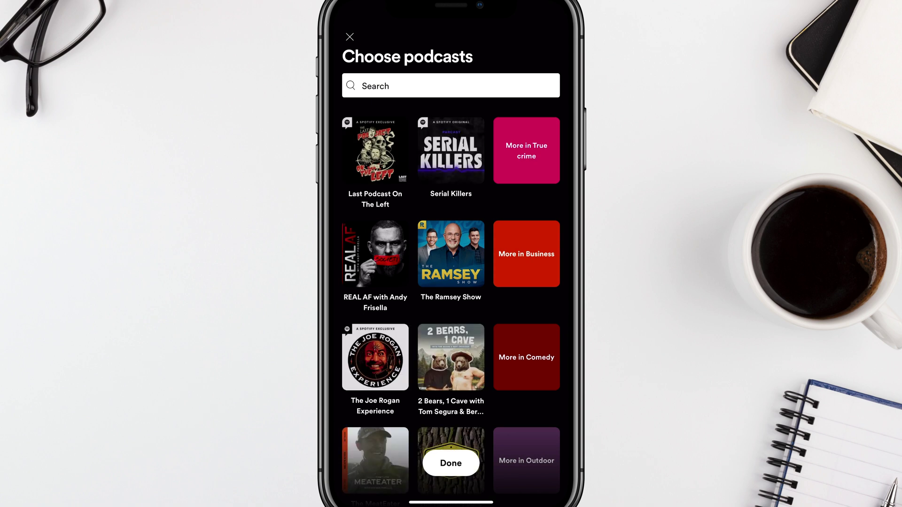
left_click(451, 253)
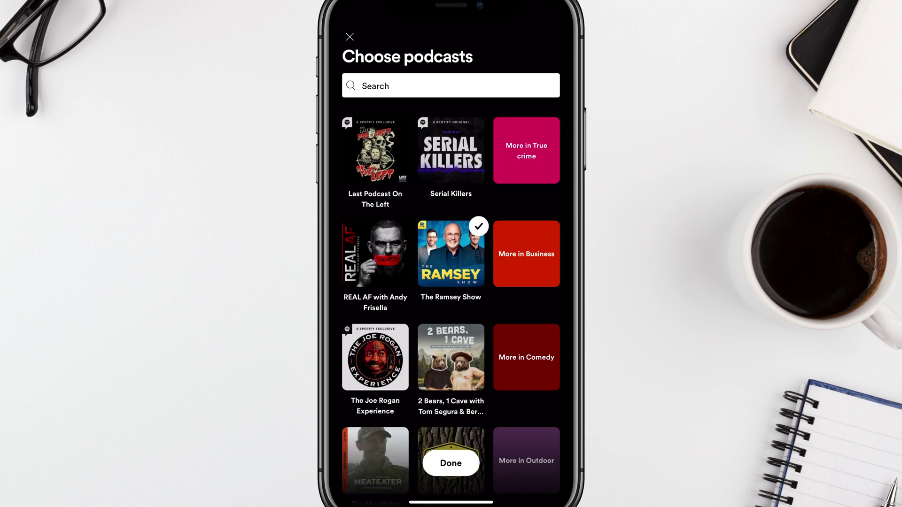
left_click(451, 463)
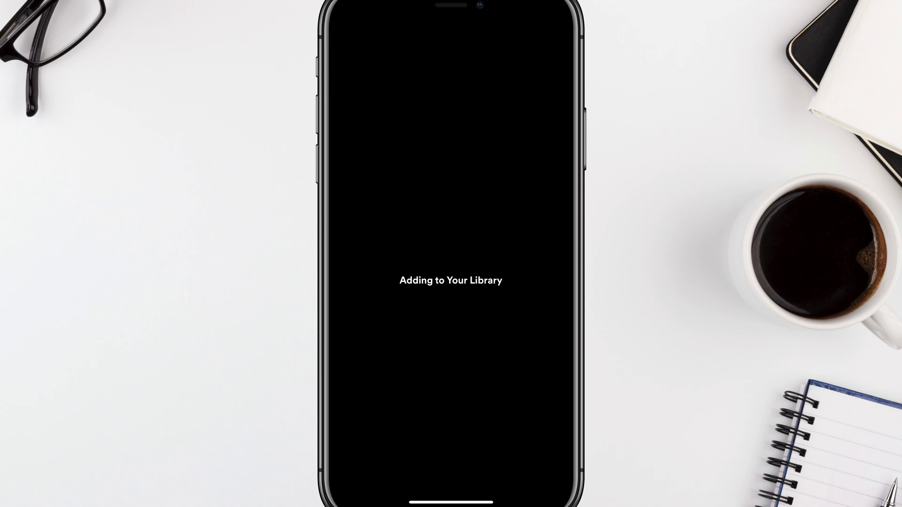
Step: Save and download The Ramsey Show's Farm Sale (Hour 1) episode
left_click(427, 293)
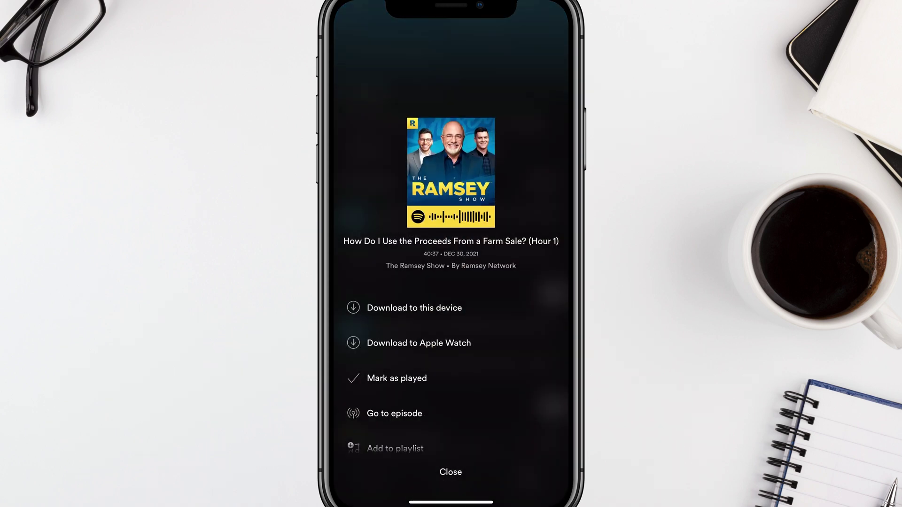
left_click(450, 472)
left_click(375, 293)
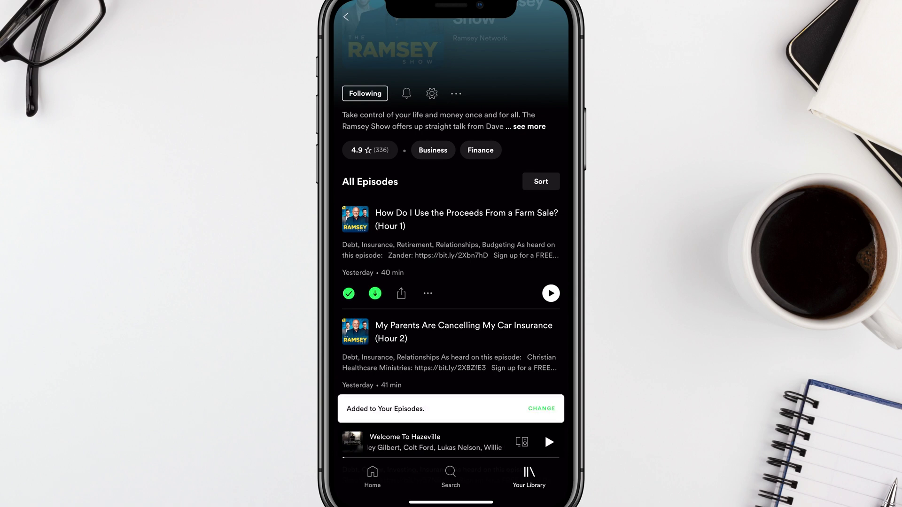
Step: Go back to the library and open Your Episodes, now listing three episodes
left_click(346, 17)
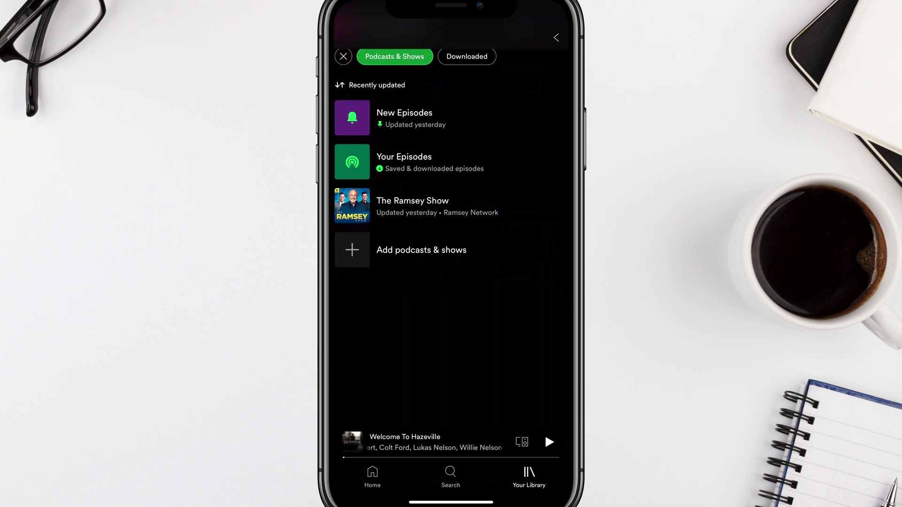
left_click(411, 160)
scroll(451, 235, "down", 2)
scroll(451, 235, "up", 3)
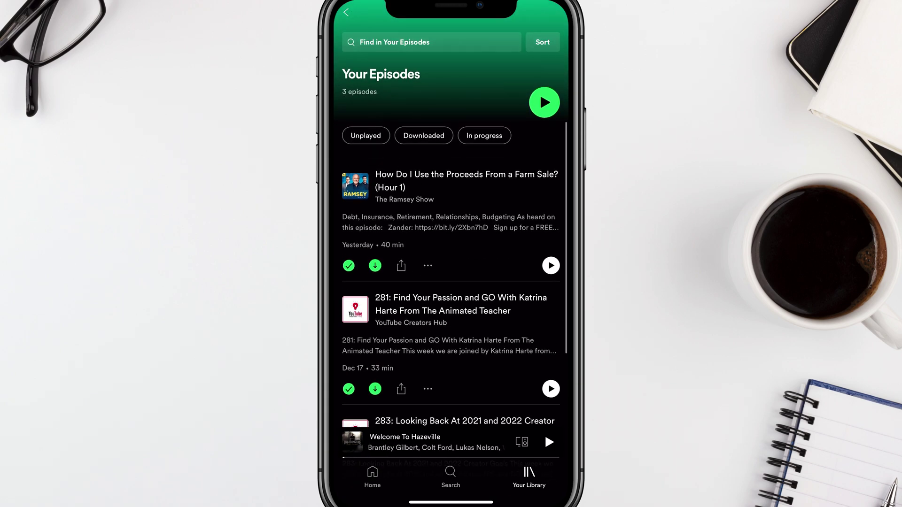